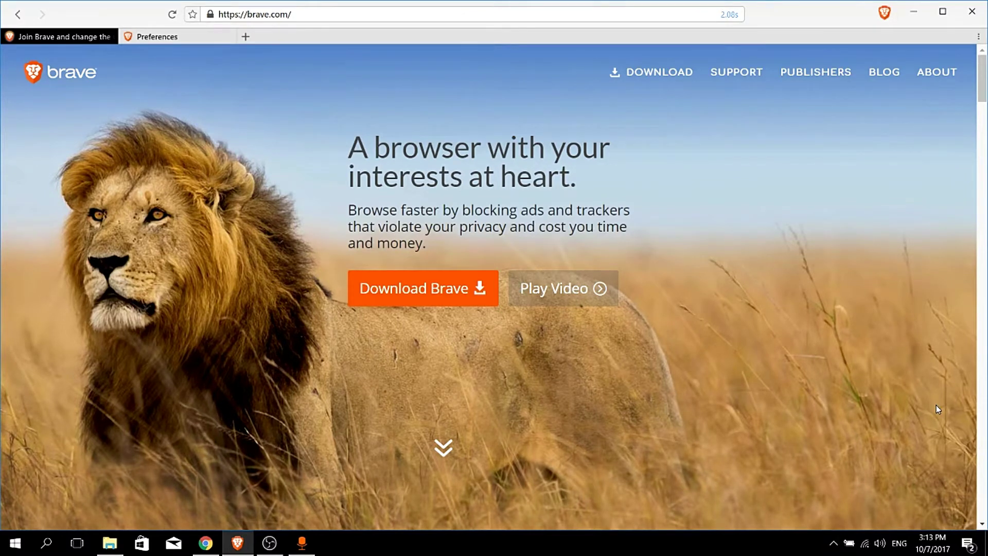
Step: Open Settings, browse the Search, Tabs, Security, Sync and Extensions panes, then return to brave.com
click(981, 37)
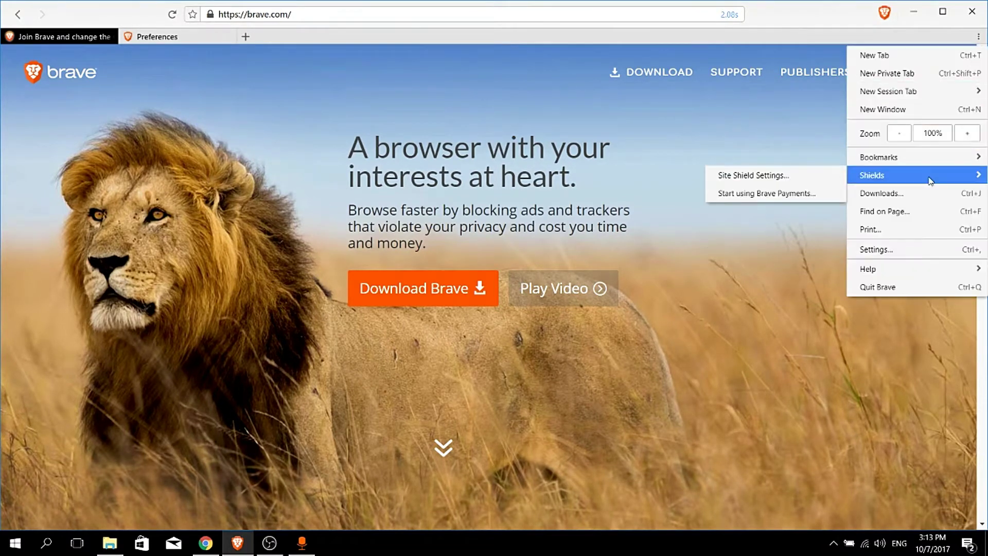
click(875, 249)
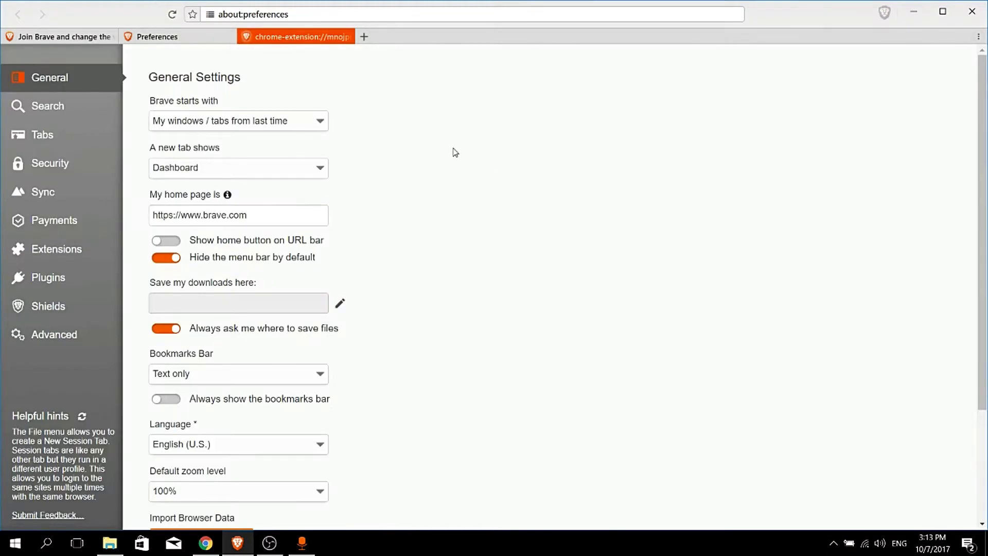
click(48, 106)
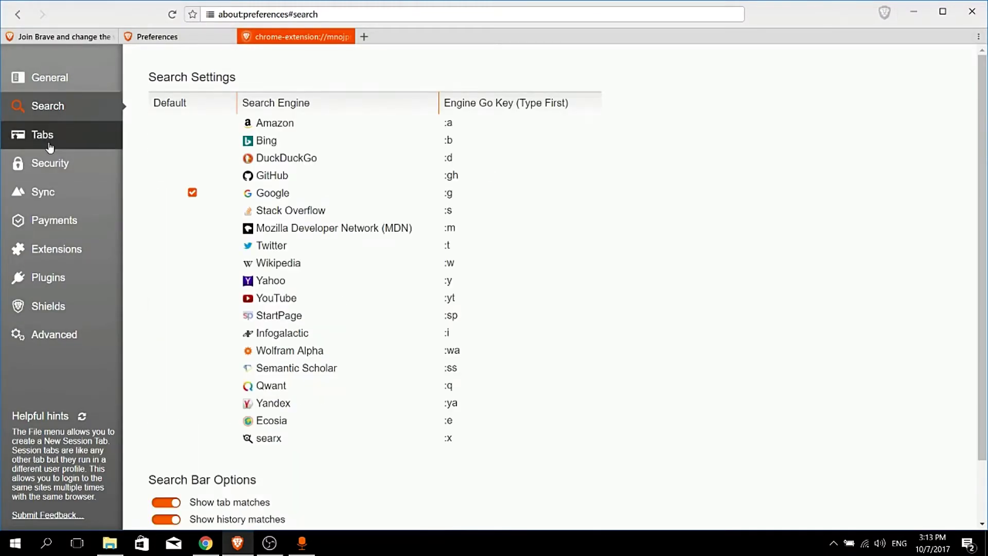
click(43, 135)
click(50, 164)
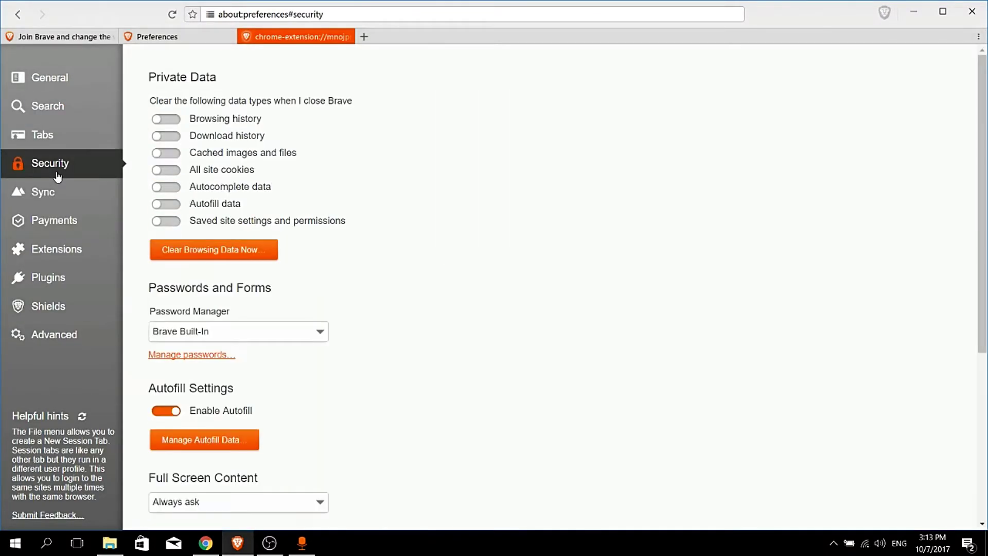
click(68, 197)
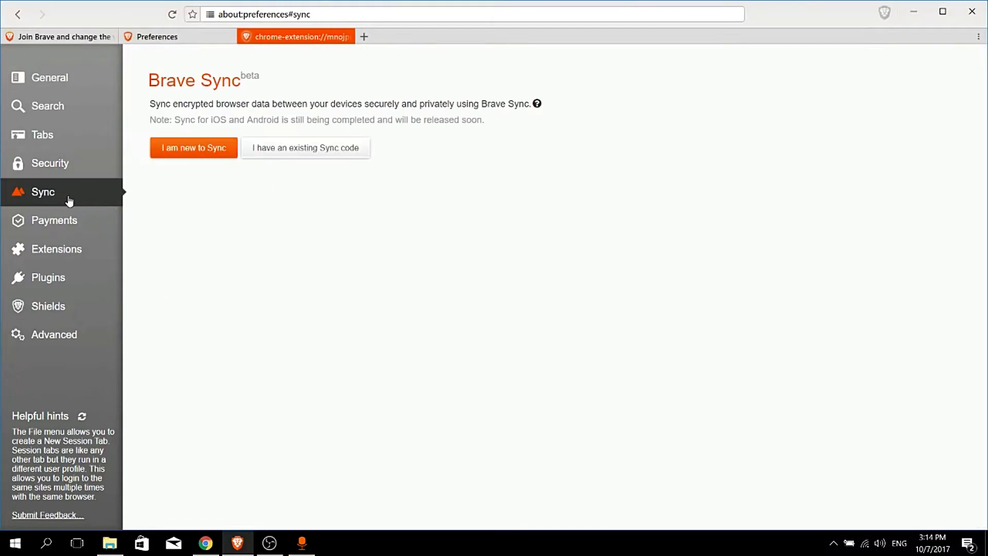
click(81, 250)
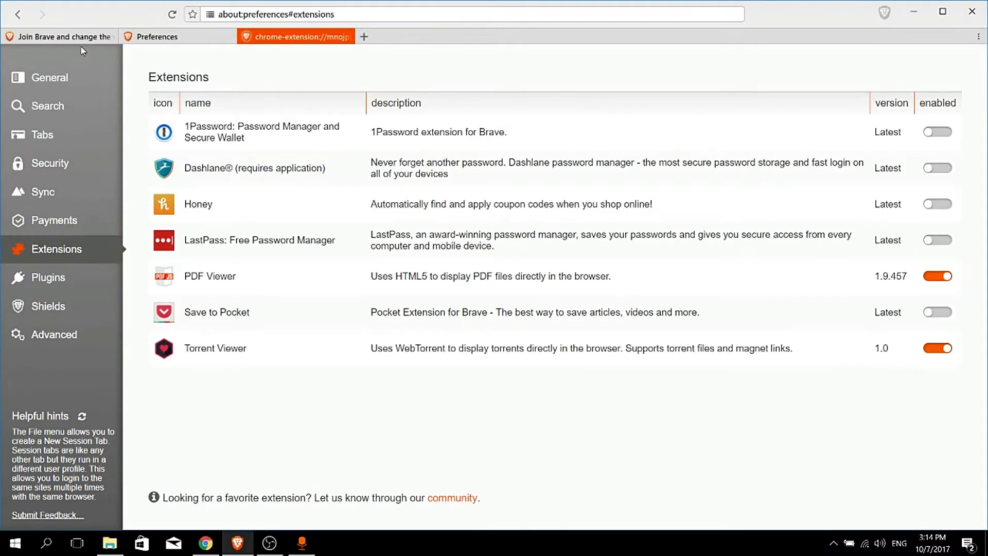
click(63, 37)
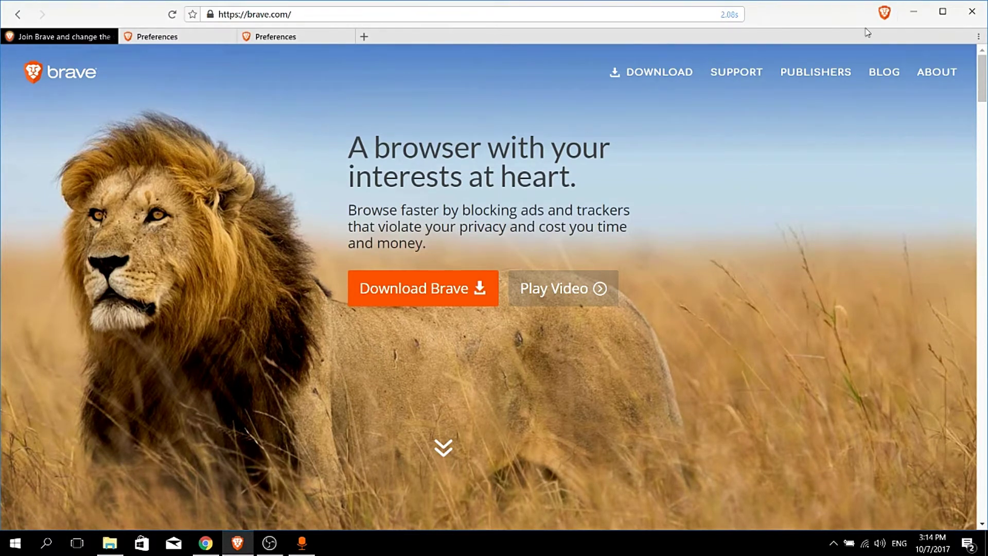
Step: Show brave.com's Shields panel, then close it to leave the homepage visible
click(885, 13)
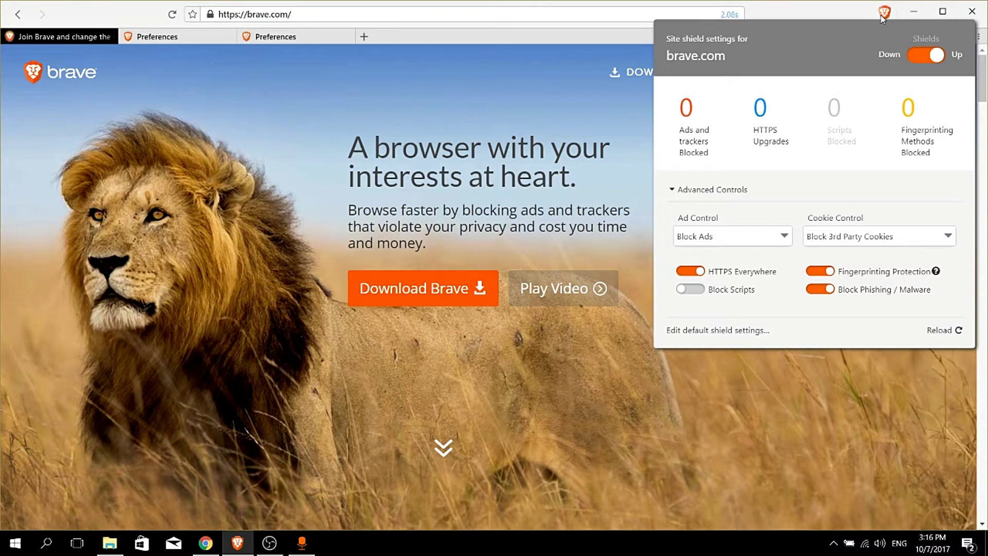
click(301, 138)
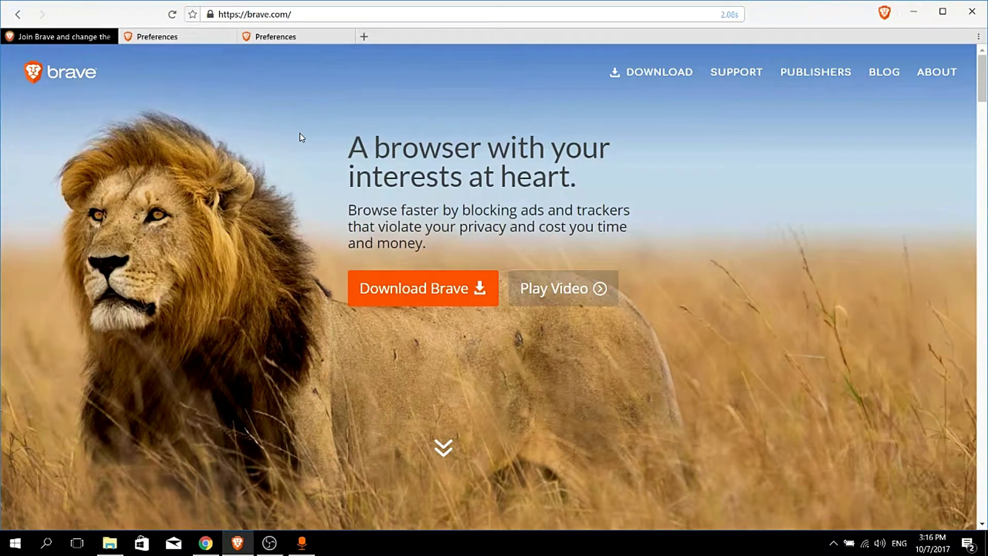
scroll(300, 137, down, 5)
scroll(300, 138, down, 2)
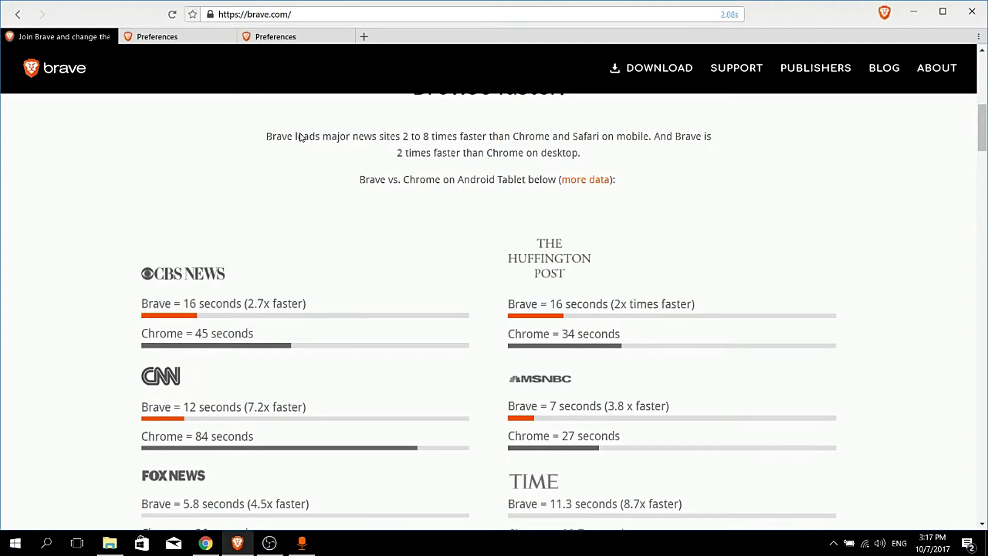
scroll(300, 137, down, 2)
scroll(300, 138, down, 1)
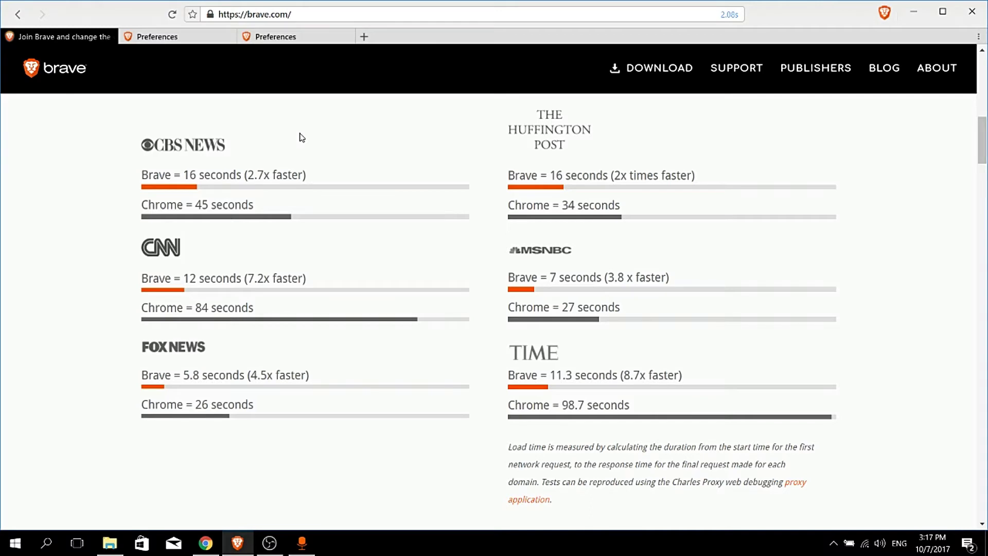
key(Home)
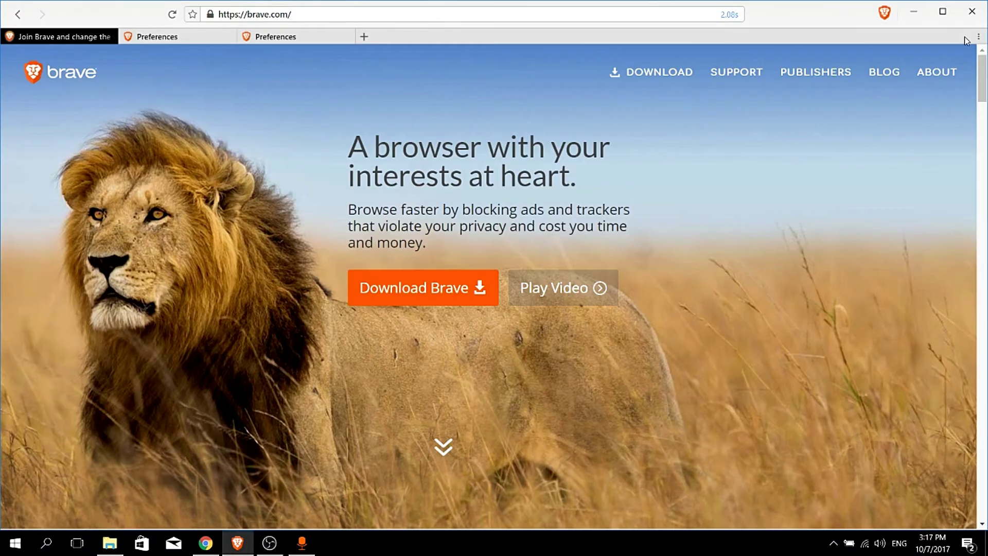
Step: Turn on the Bookmarks Toolbar and switch to the Preferences tab showing Extensions
click(978, 37)
mouse_move(879, 156)
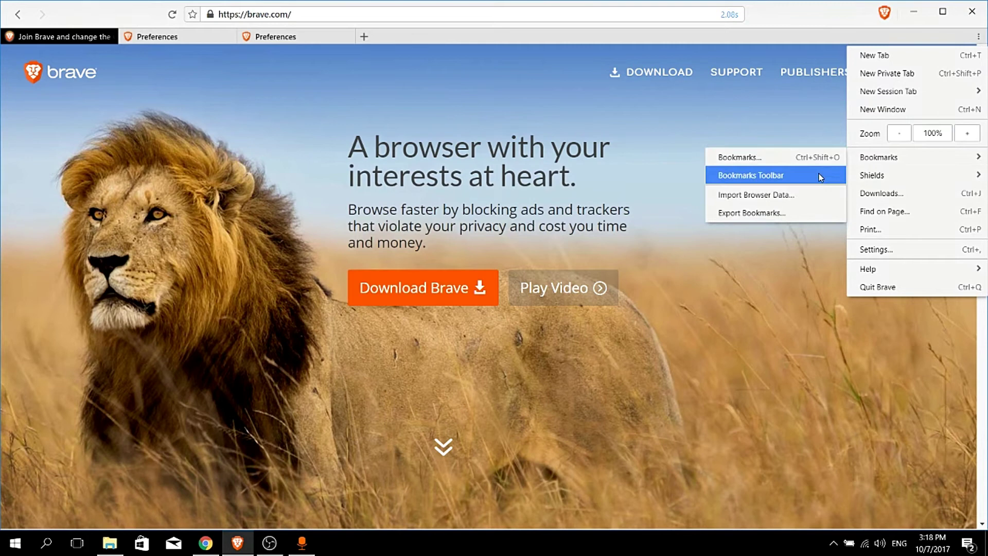
click(819, 177)
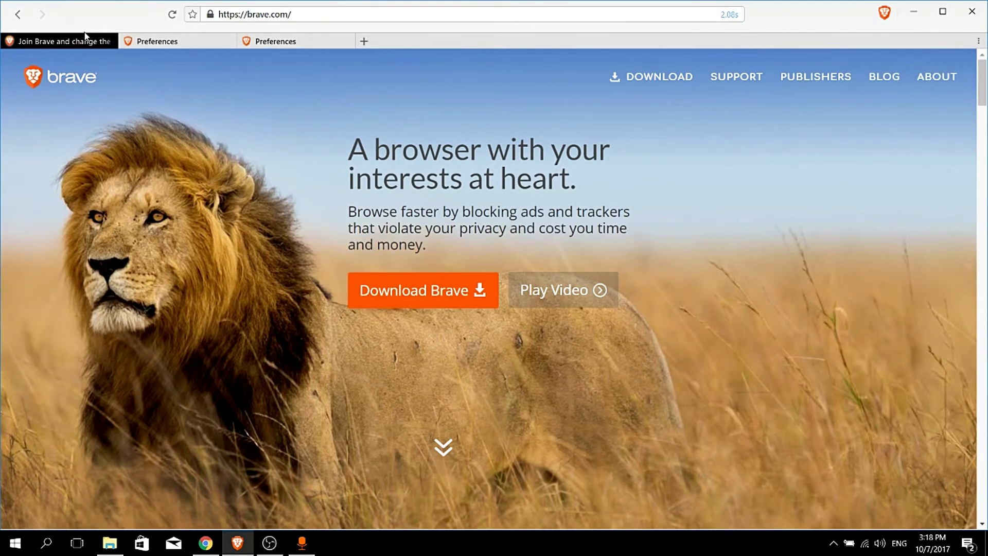
click(284, 41)
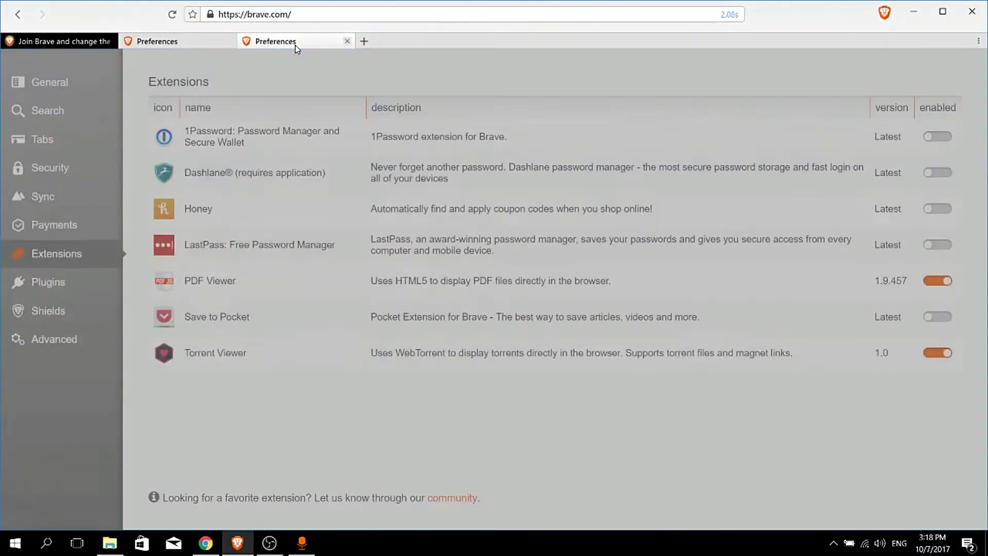
Step: Bring Preferences to the front, view the Plugins pane, then move to Extensions
click(294, 43)
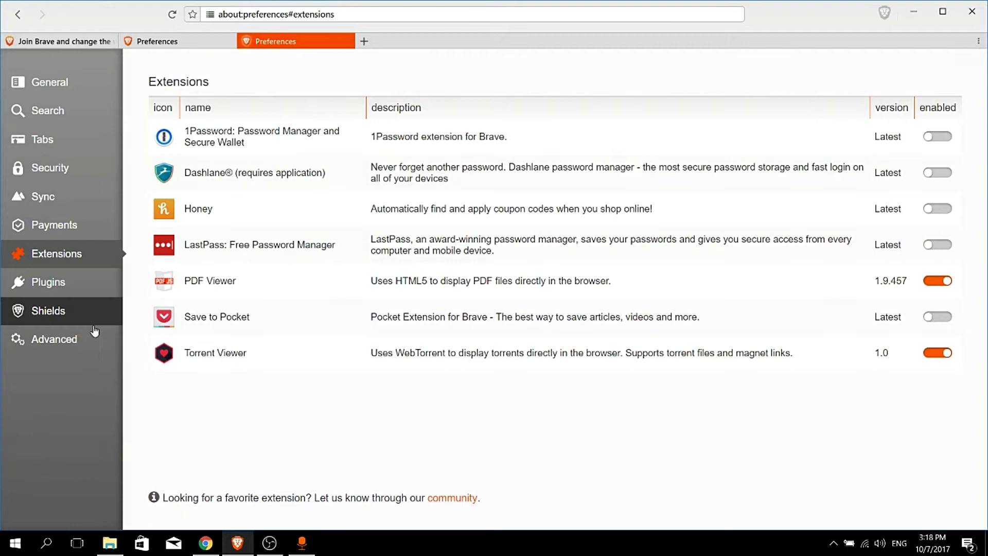
click(100, 292)
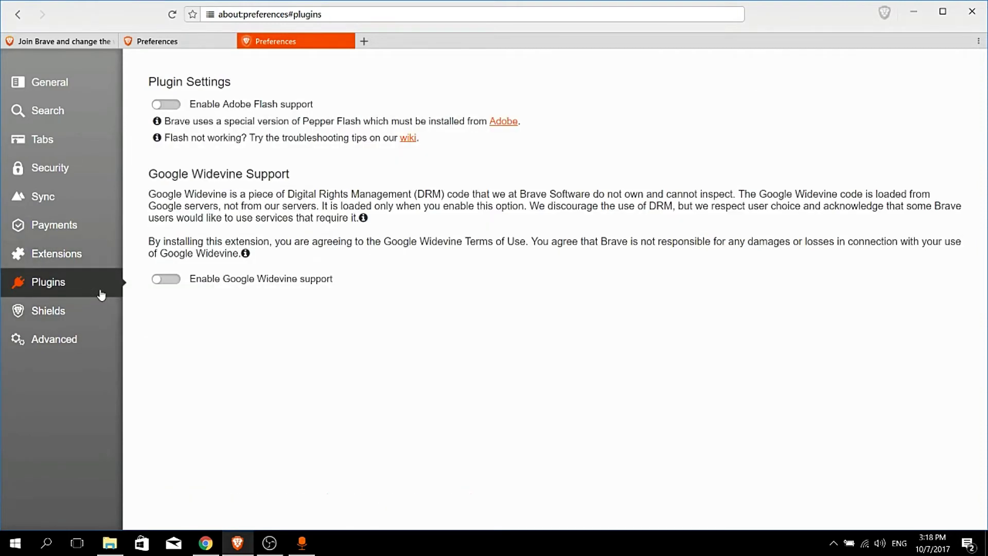
click(97, 253)
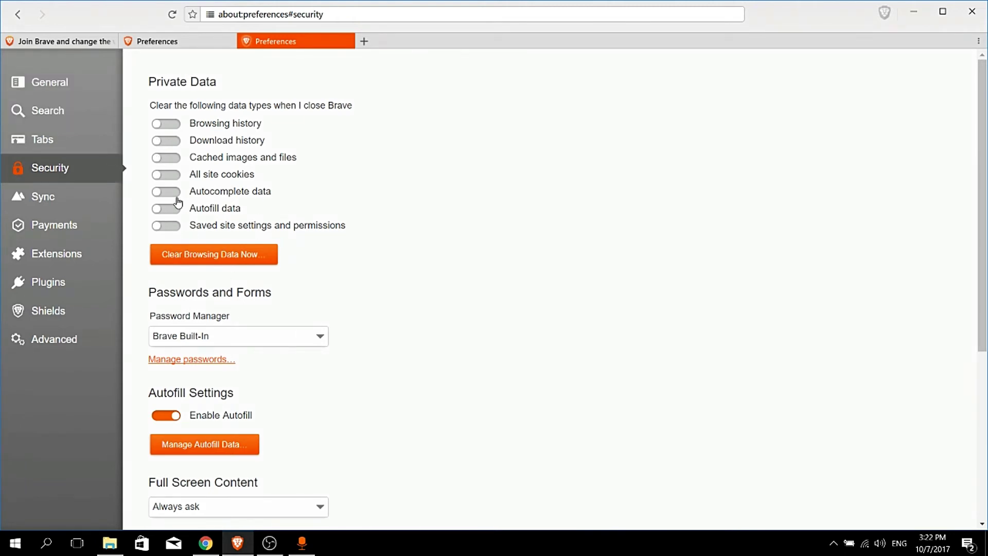
drag(225, 109, 370, 110)
click(372, 110)
Step: View the Brave Sync pane, then open and dismiss the existing Sync code form without entering a code
click(43, 196)
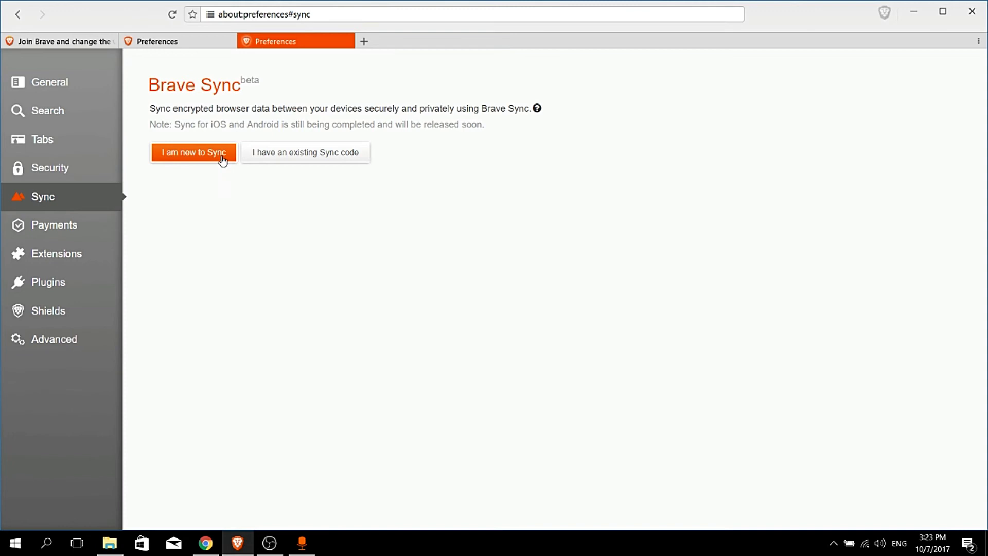
click(324, 153)
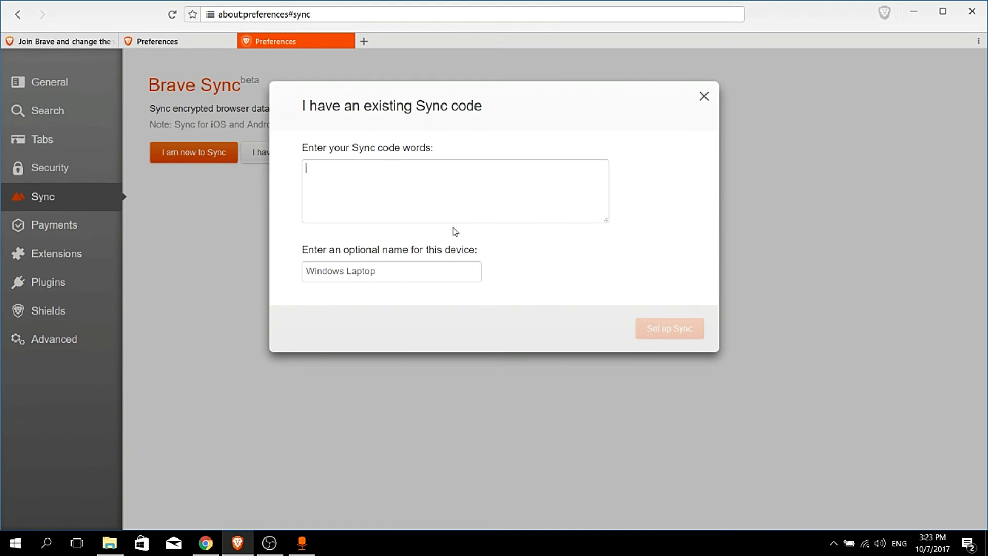
click(704, 96)
Step: Bring the brave.com homepage tab to the front with Ctrl+Tab
key(ctrl+Tab)
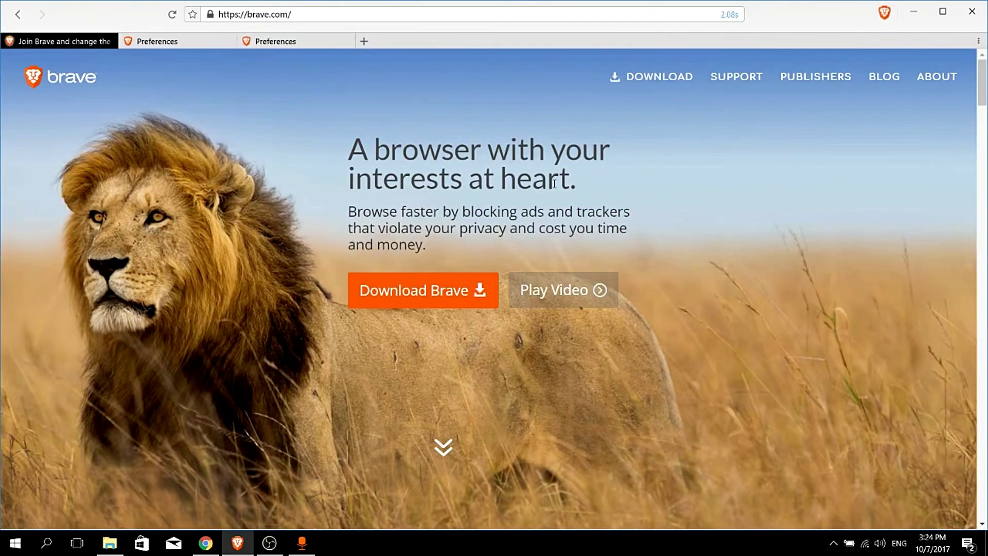